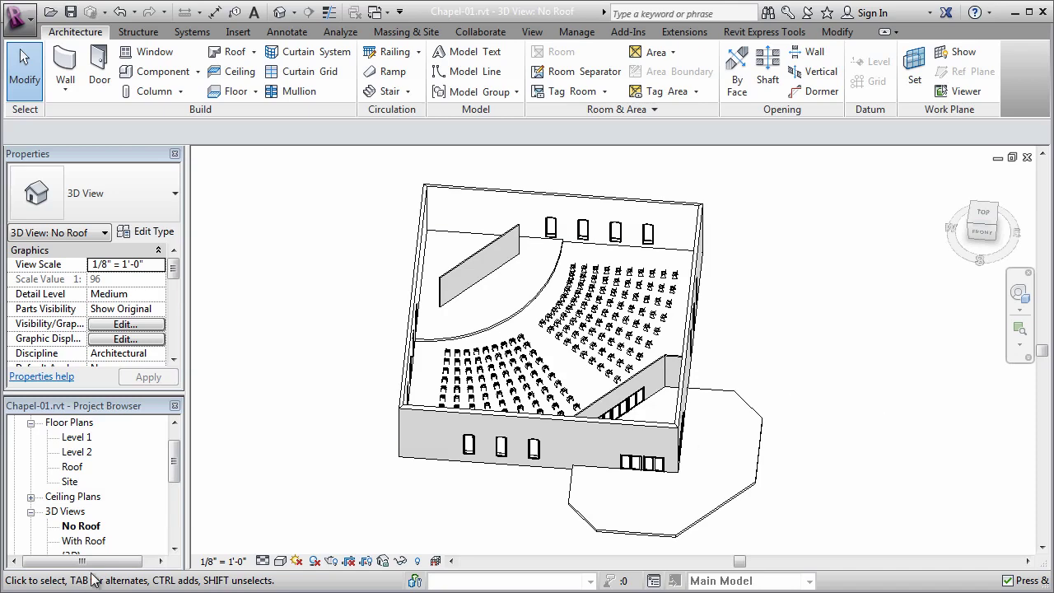
# Step: In the With Roof 3D view, edit the roof's footprint and turn off Defines Slope for all four boundary lines
pyautogui.doubleClick(84, 541)
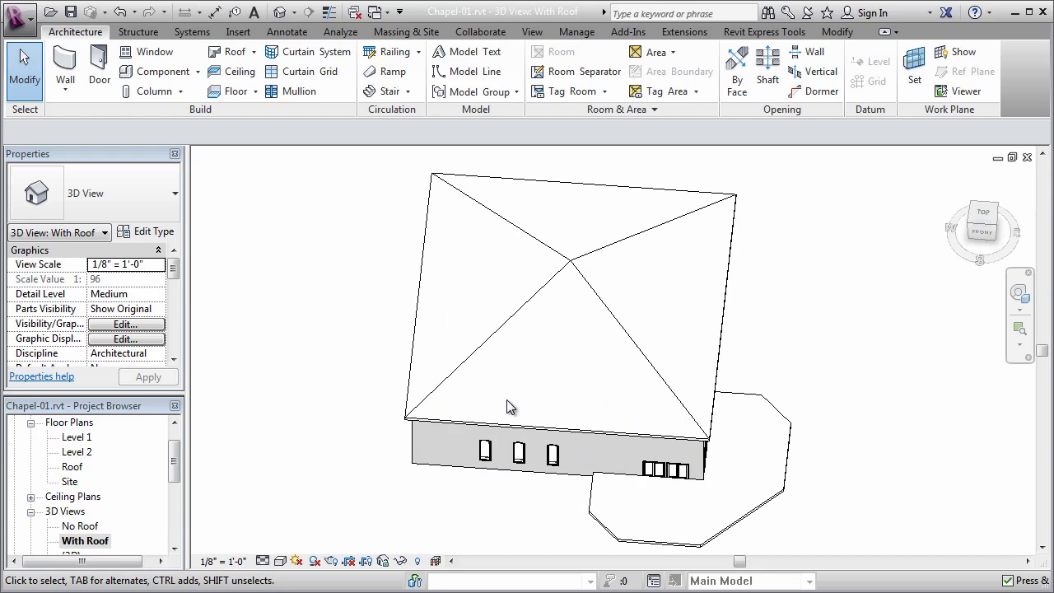
pyautogui.click(409, 386)
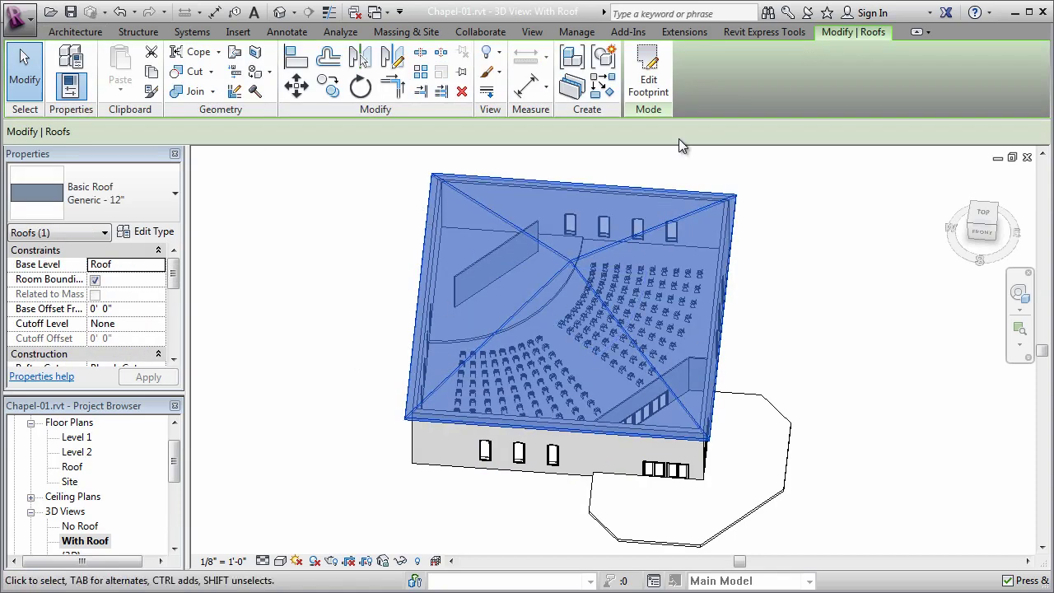
pyautogui.click(649, 83)
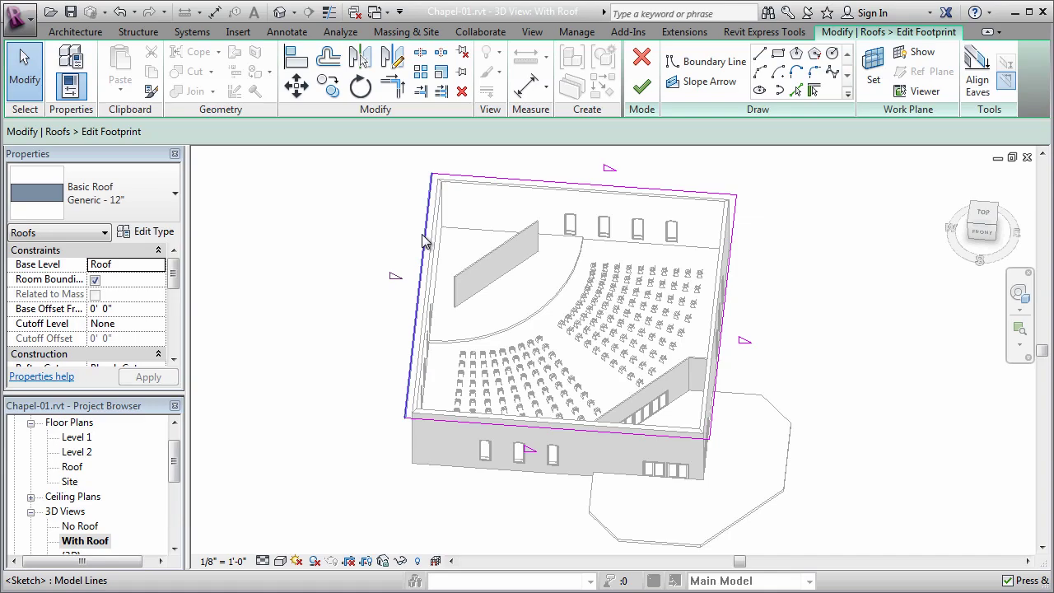
pyautogui.moveTo(830, 442)
pyautogui.mouseDown()
pyautogui.moveTo(648, 346)
pyautogui.moveTo(393, 185)
pyautogui.mouseUp()
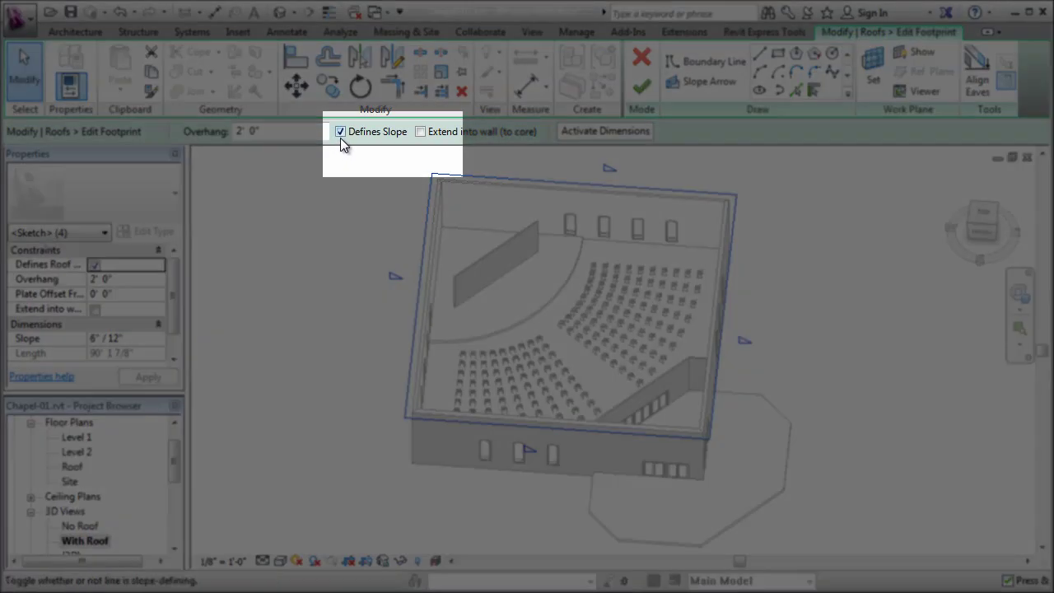
pyautogui.click(341, 132)
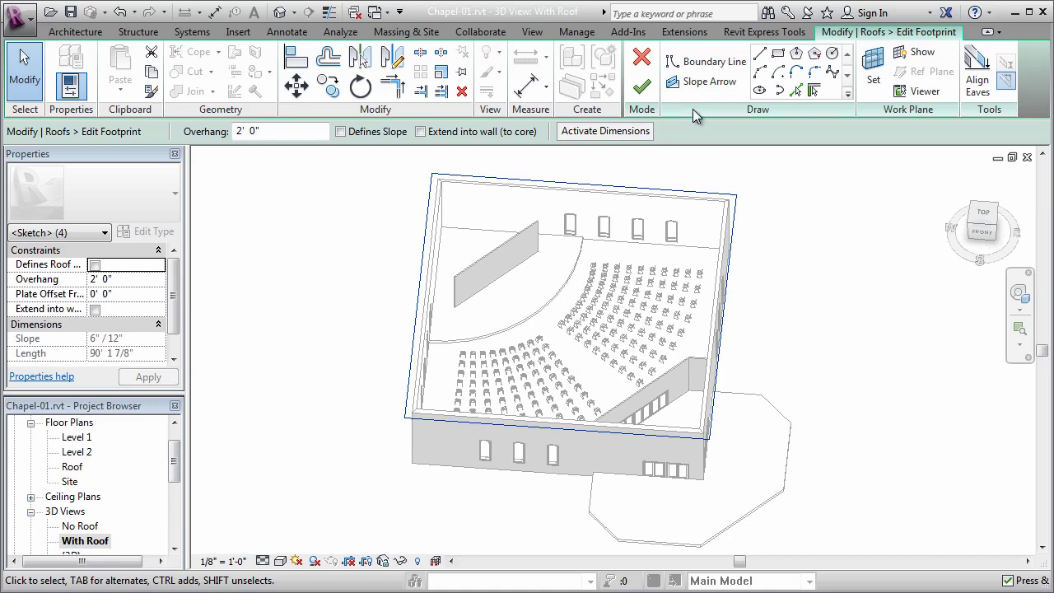
# Step: Draw a slope arrow diagonally across the footprint from the front-right corner at the entrance to the back-left corner
pyautogui.click(697, 85)
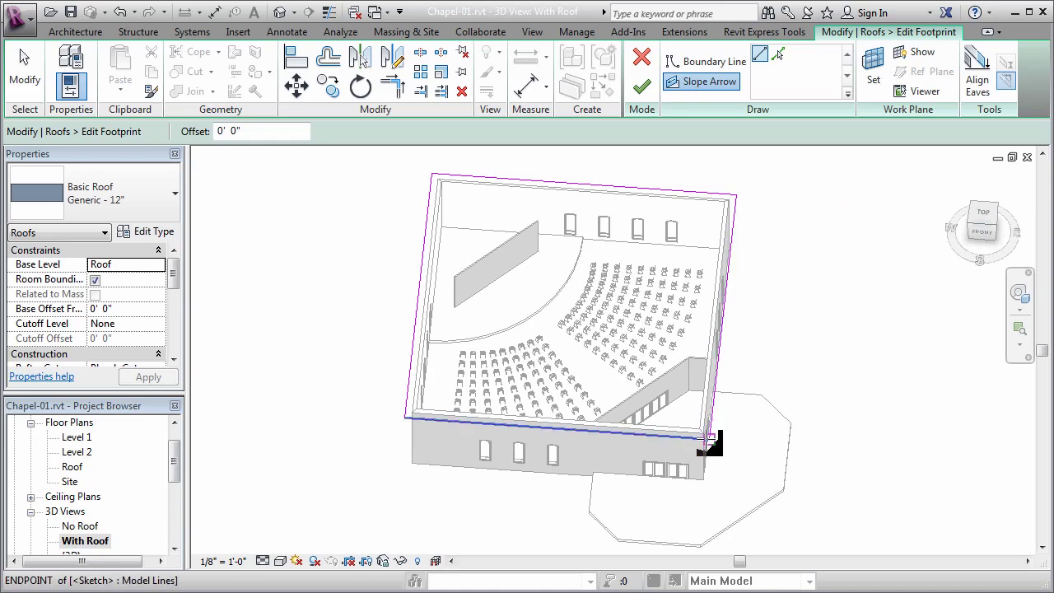
pyautogui.click(707, 437)
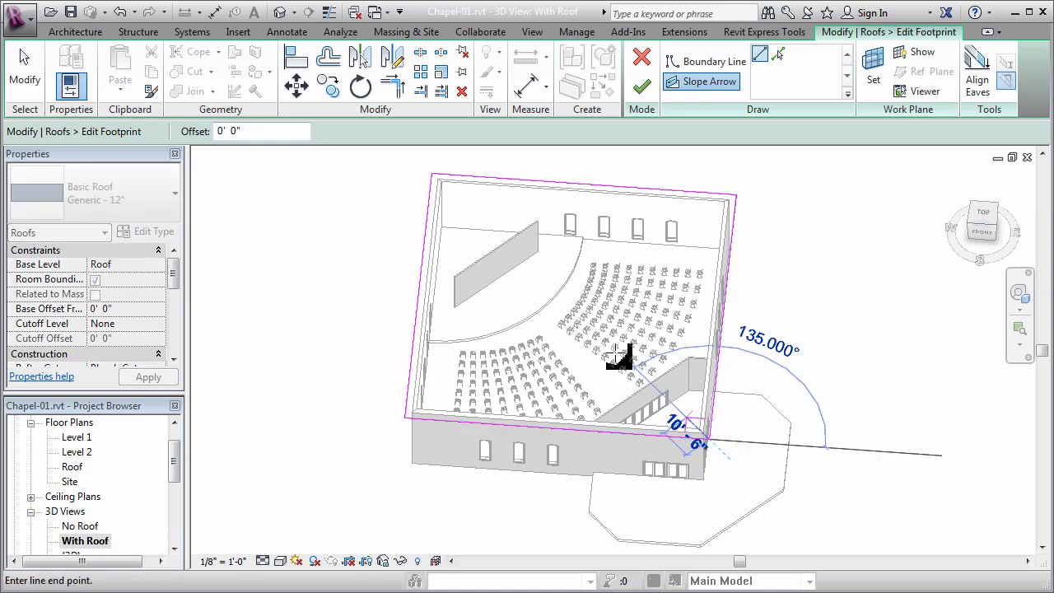
pyautogui.click(433, 175)
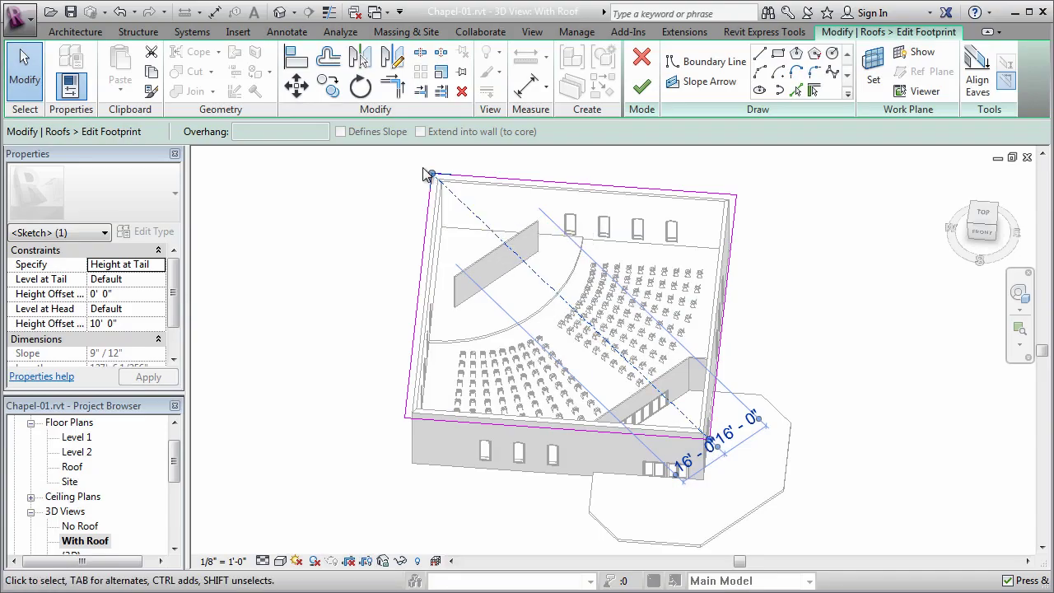
# Step: Try moving the slope arrow's head and tail away from the footprint corners to points inside the roof boundary
pyautogui.moveTo(427, 173)
pyautogui.mouseDown()
pyautogui.moveTo(540, 203)
pyautogui.moveTo(531, 205)
pyautogui.mouseUp()
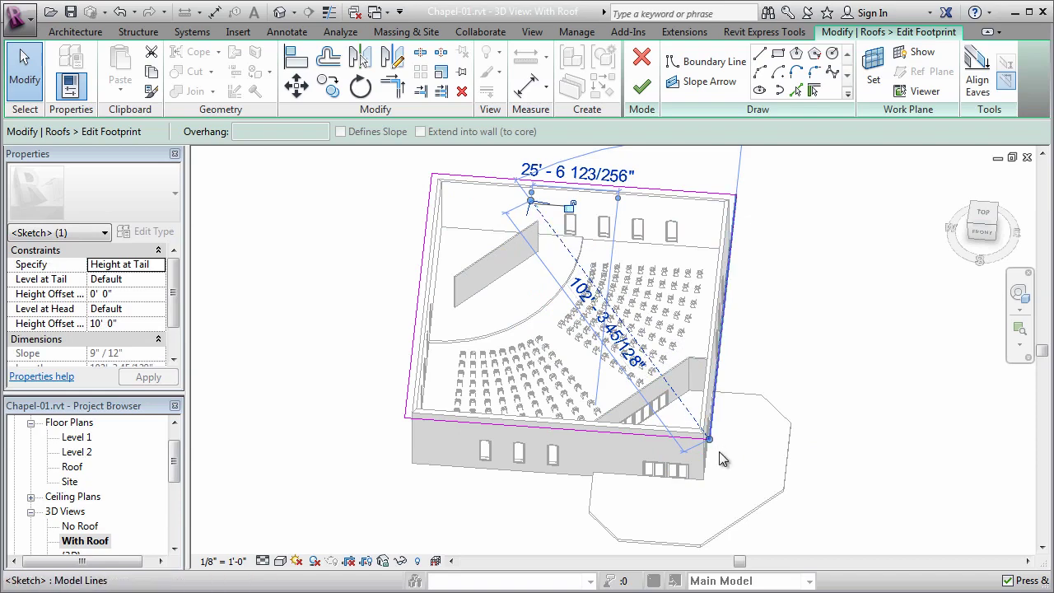
pyautogui.moveTo(712, 440); pyautogui.dragTo(595, 399)
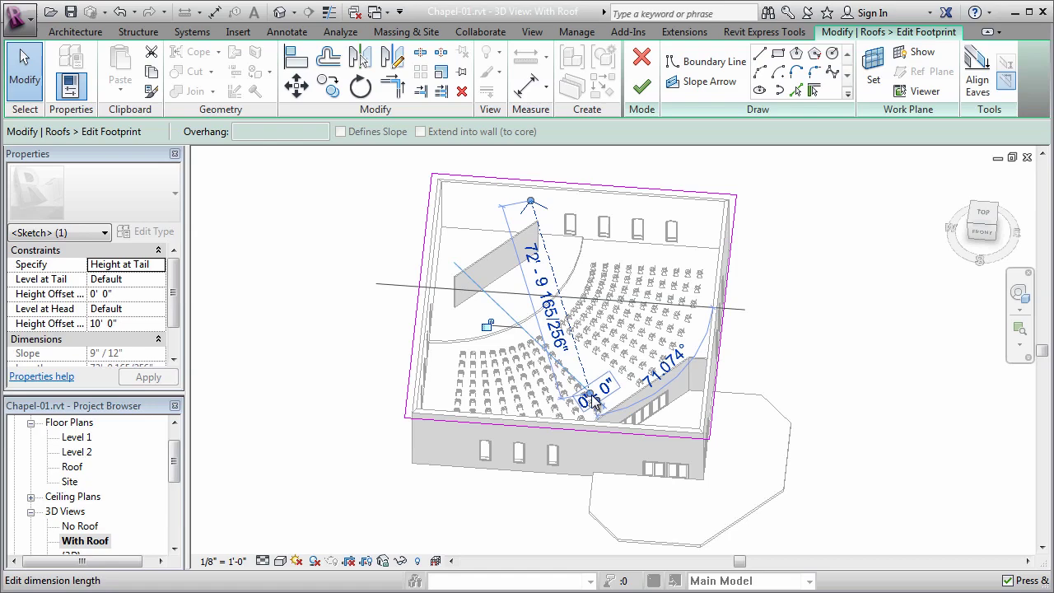
pyautogui.click(660, 417)
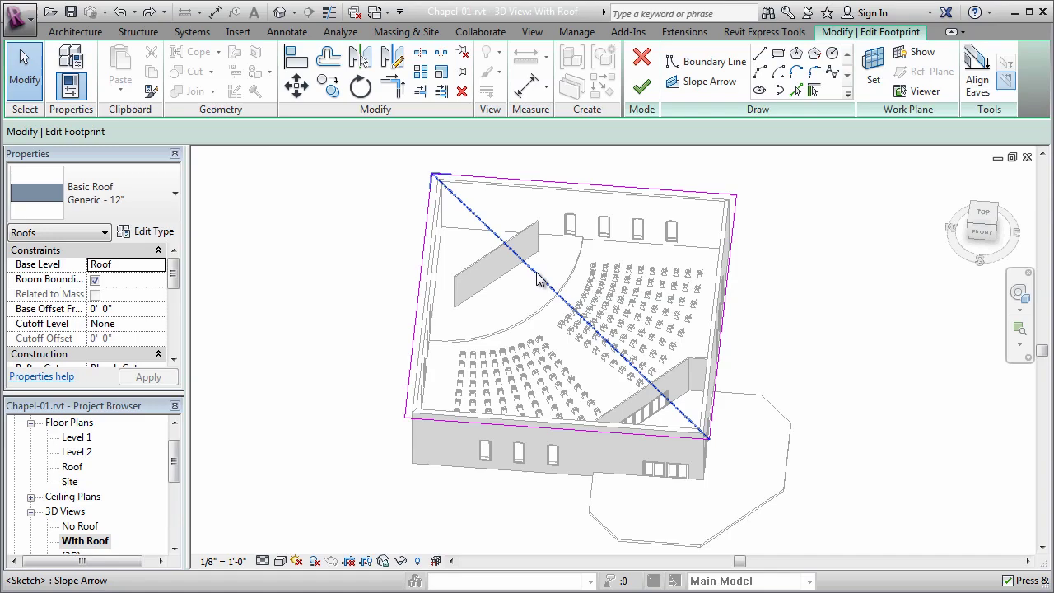
# Step: Set the diagonal slope arrow's Height Offset at Head to 20' and finish the roof footprint
pyautogui.click(540, 280)
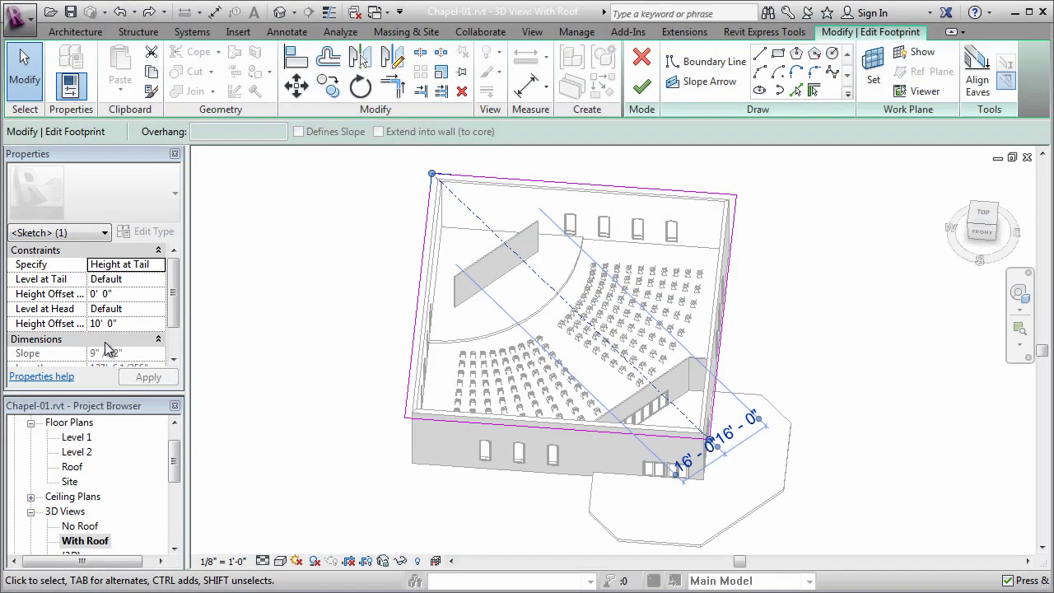
pyautogui.click(128, 323)
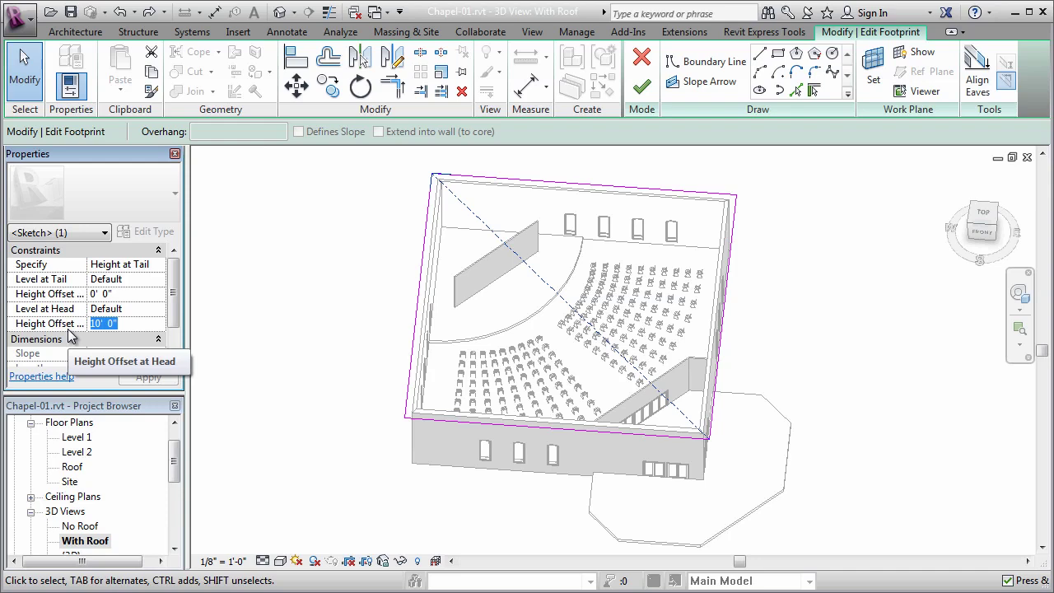
pyautogui.write('20')
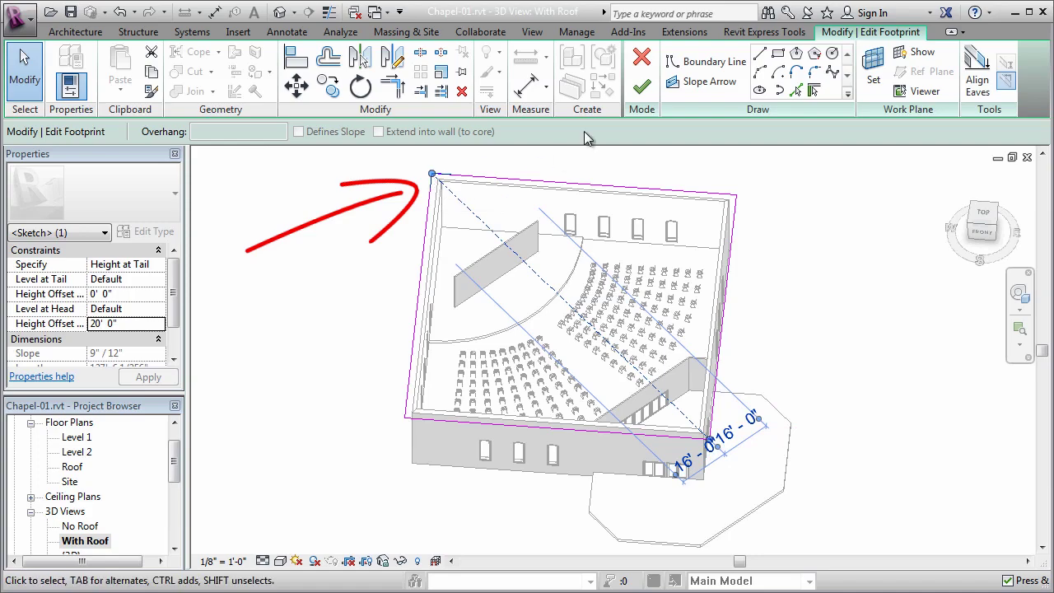
pyautogui.click(641, 85)
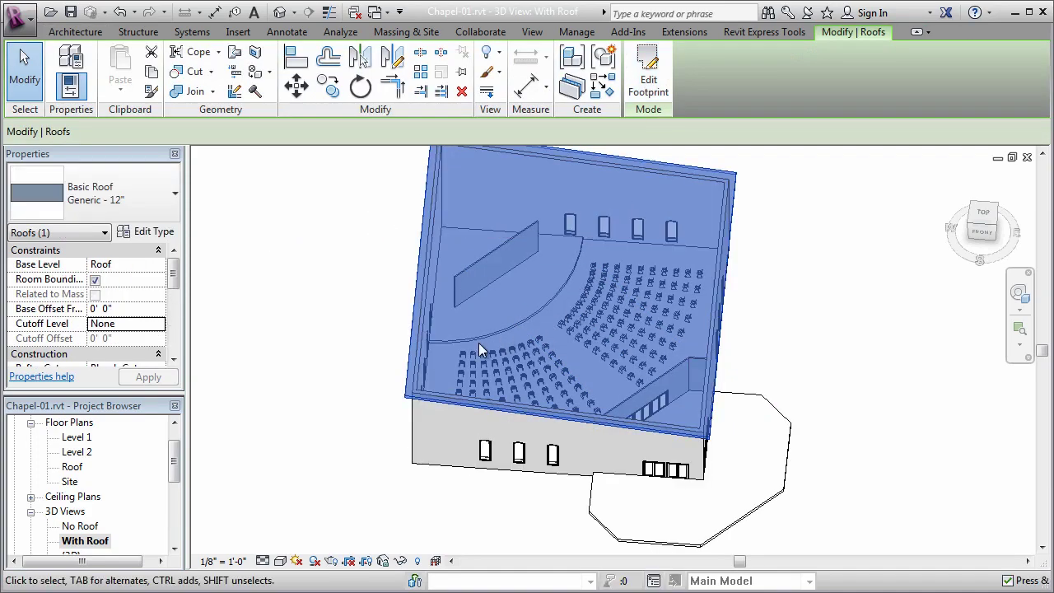
pyautogui.keyDown('shift'); pyautogui.moveTo(479, 342); pyautogui.dragTo(512, 144, button='middle'); pyautogui.keyUp('shift')
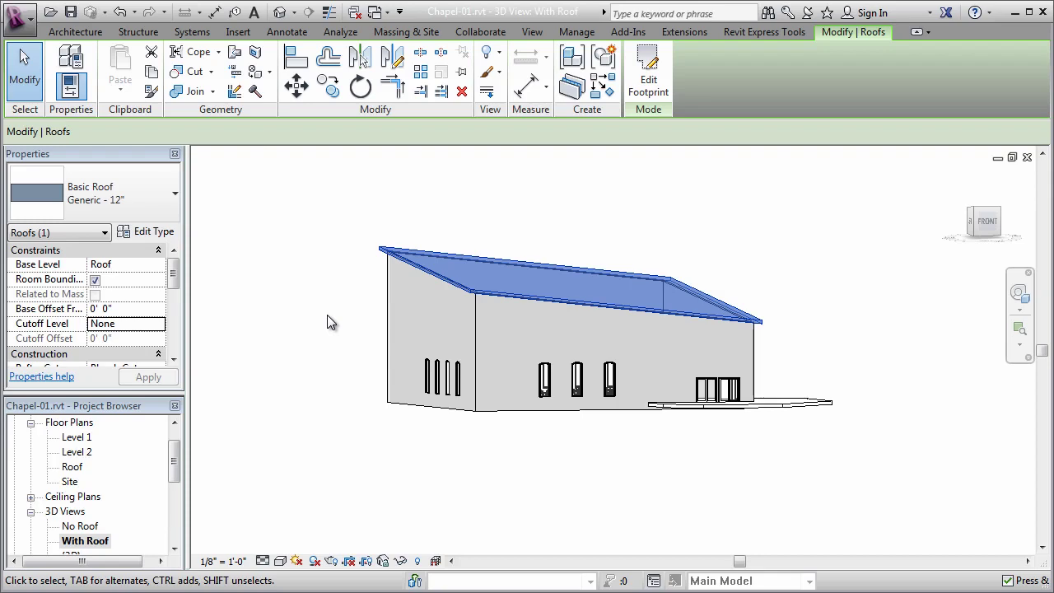
pyautogui.keyDown('shift'); pyautogui.moveTo(560, 301); pyautogui.dragTo(486, 371, button='middle'); pyautogui.keyUp('shift')
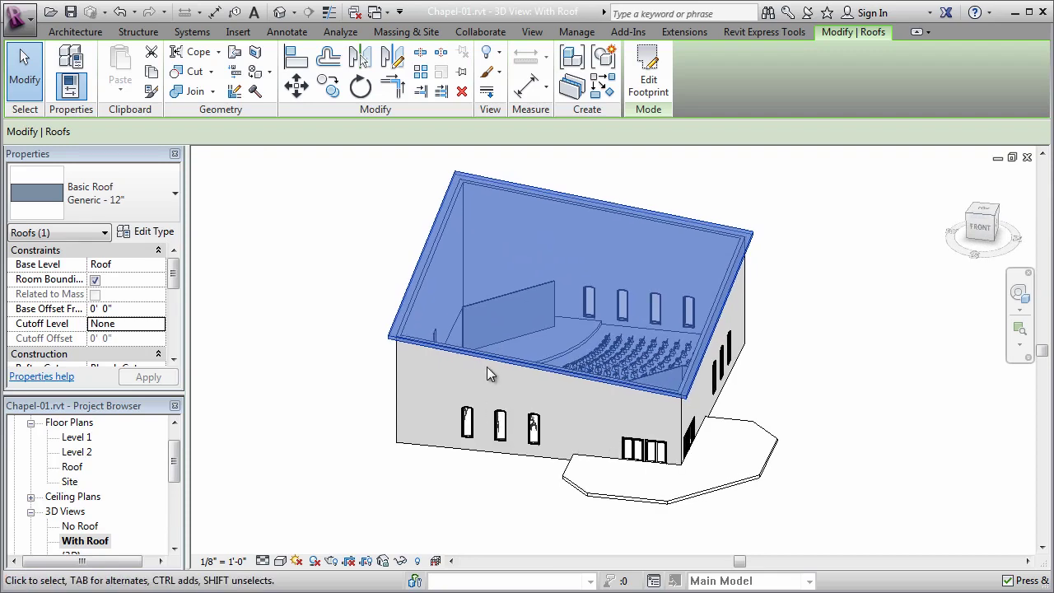
# Step: Reopen the roof footprint, draw slope arrows from the front-left and back-right corners to the diagonal arrow's midpoint, and delete the diagonal arrow
pyautogui.click(647, 78)
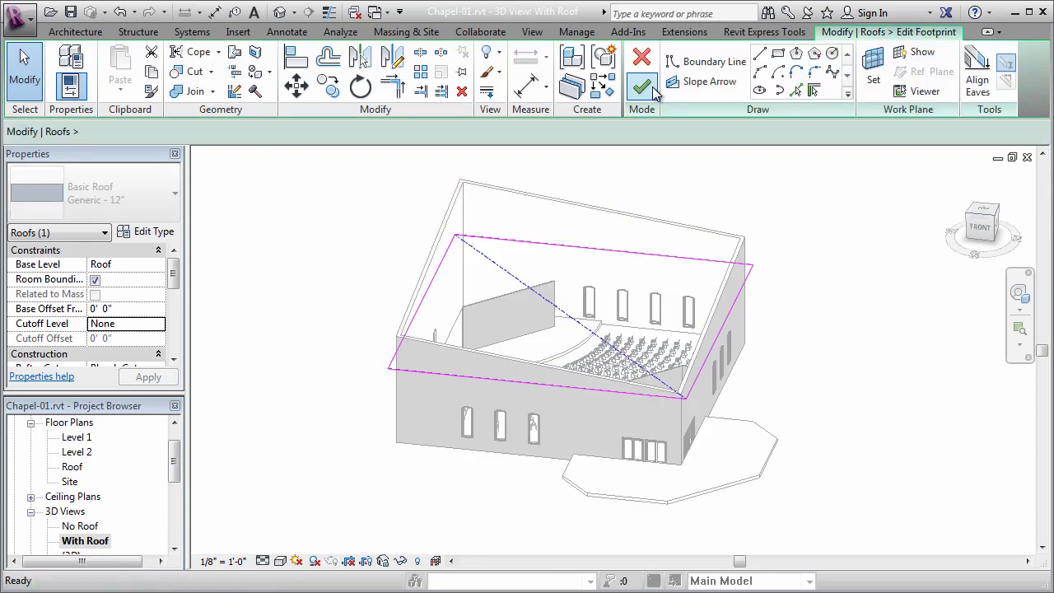
pyautogui.click(708, 84)
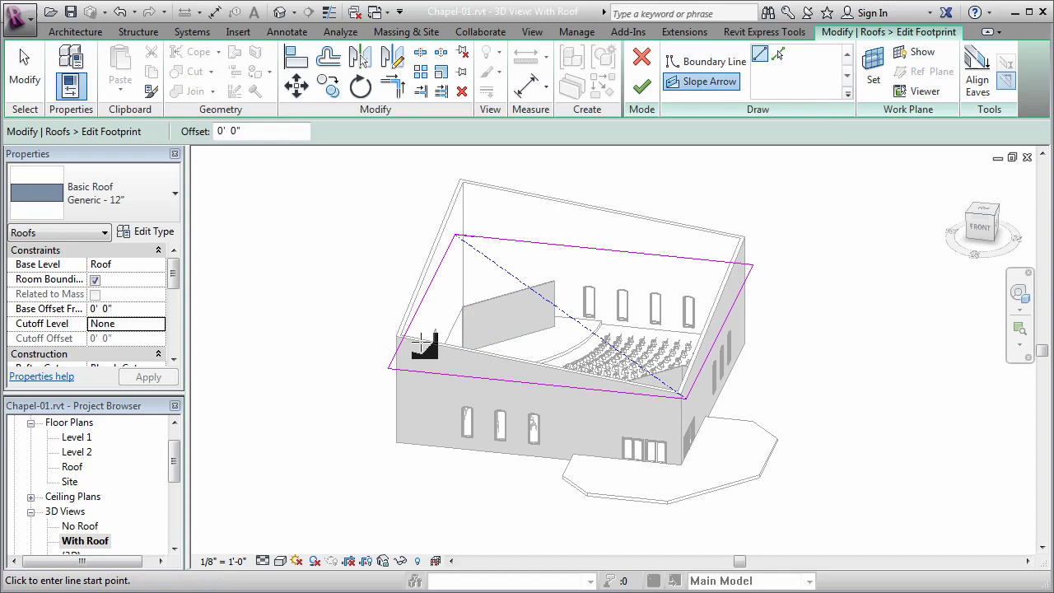
pyautogui.click(388, 367)
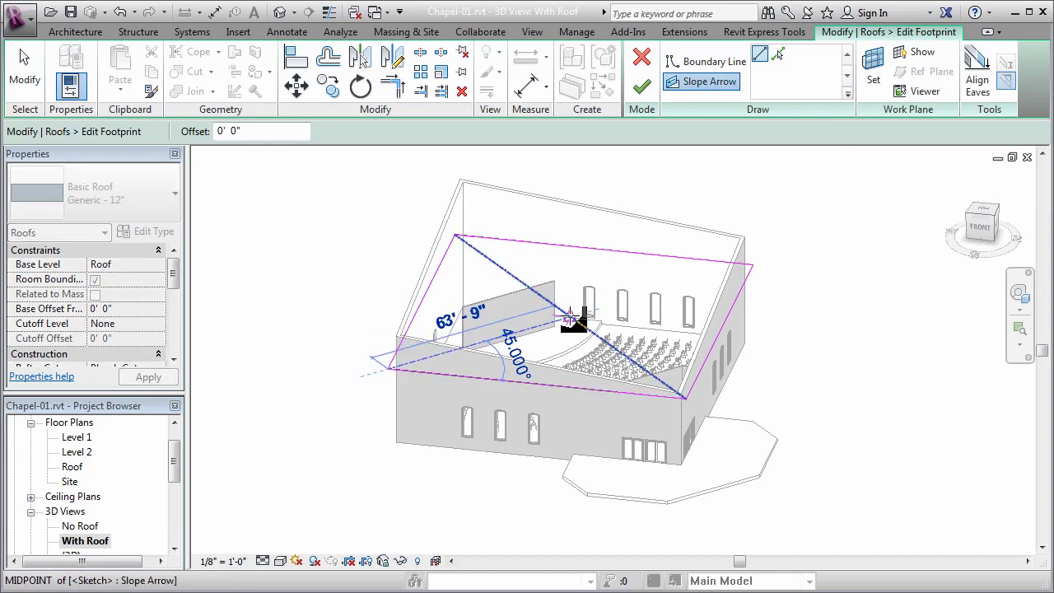
pyautogui.click(570, 316)
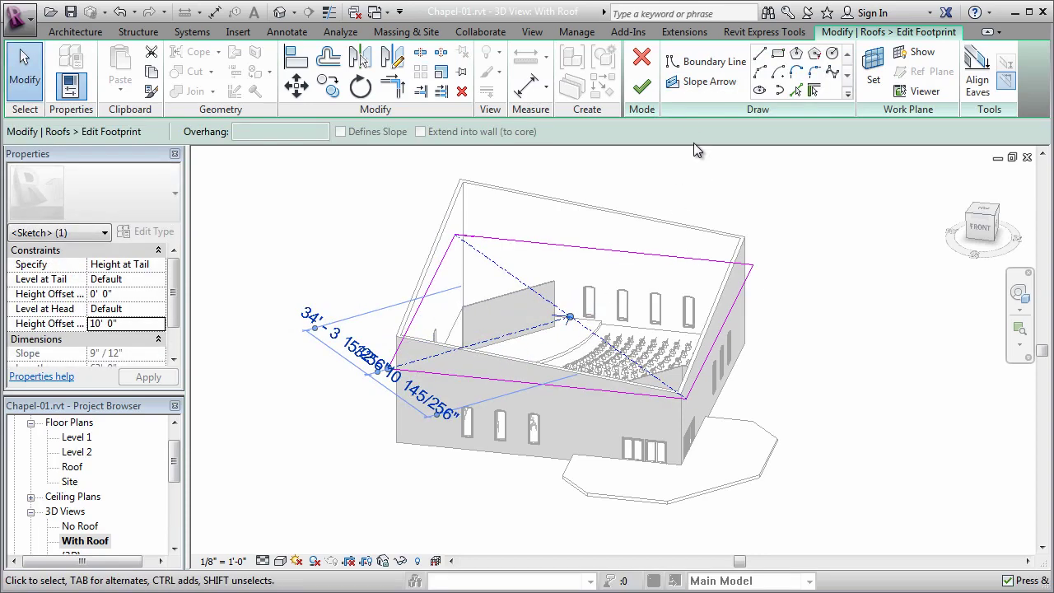
pyautogui.click(710, 81)
pyautogui.click(751, 265)
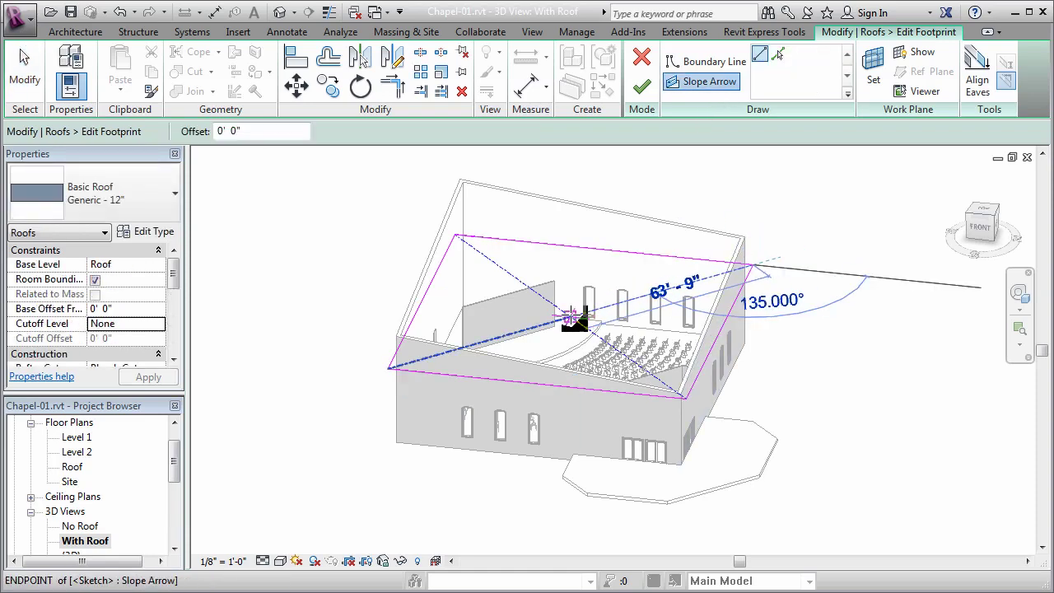
pyautogui.click(570, 316)
pyautogui.click(486, 258)
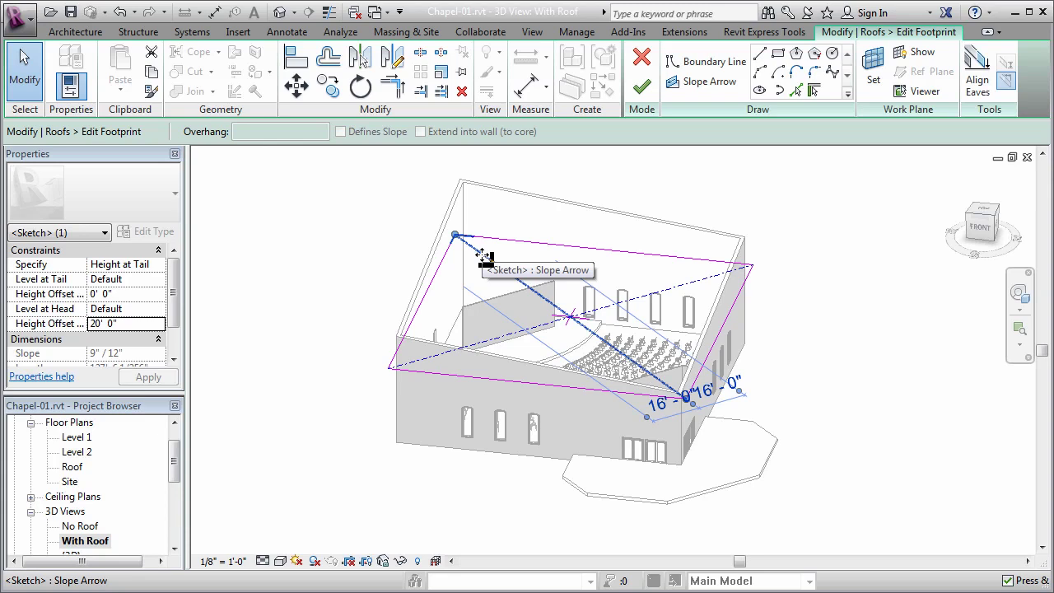
pyautogui.press('Delete')
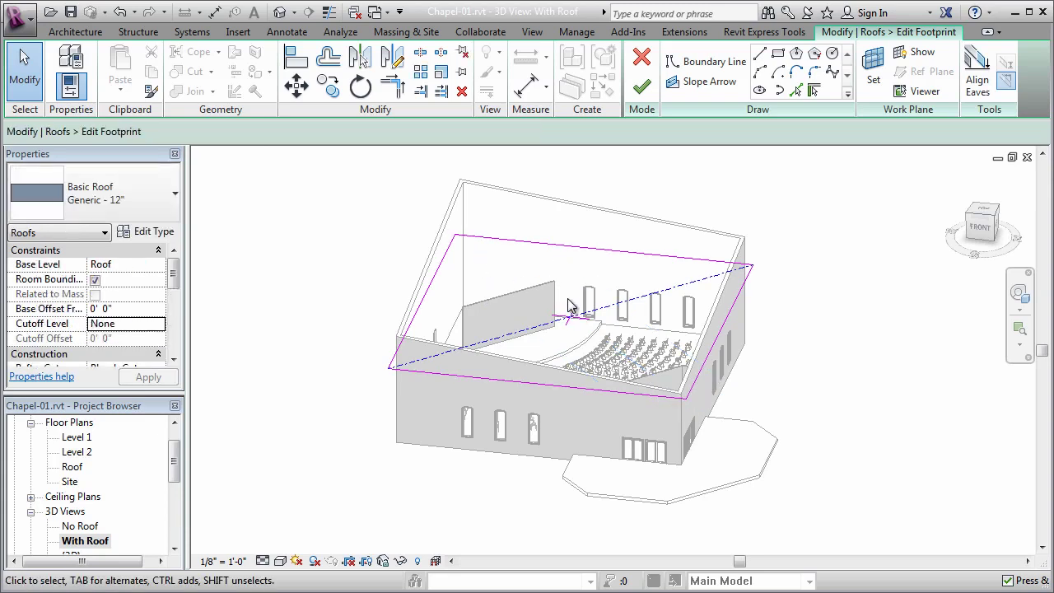
# Step: Set the Height Offset at Head of both remaining slope arrows to 20' and finish the roof footprint
pyautogui.click(546, 305)
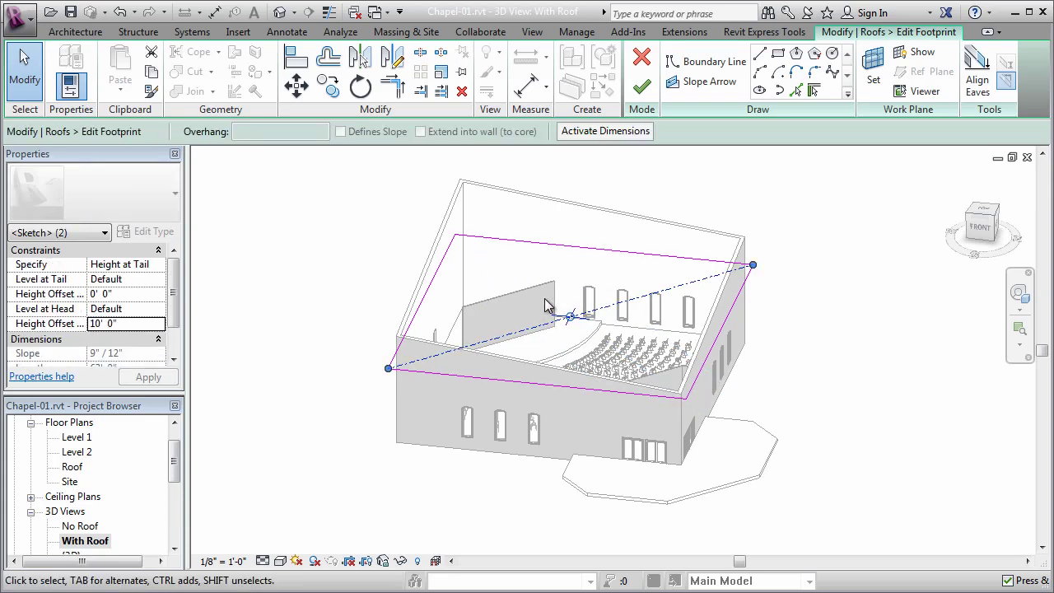
pyautogui.click(125, 324)
pyautogui.write('20')
pyautogui.click(148, 376)
pyautogui.click(642, 85)
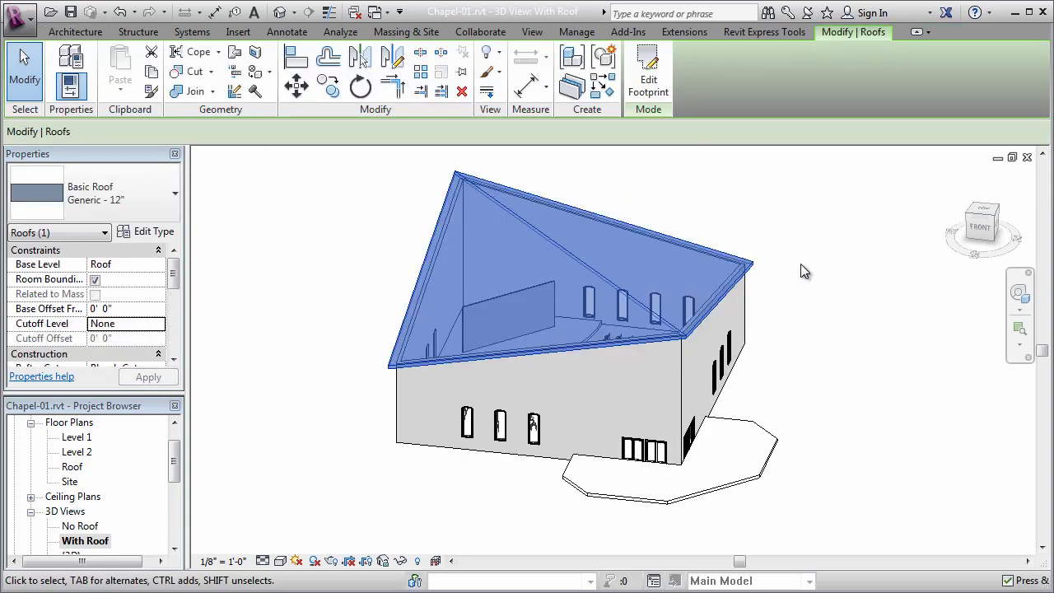
pyautogui.keyDown('shift'); pyautogui.moveTo(784, 301); pyautogui.dragTo(677, 289, button='middle'); pyautogui.keyUp('shift')
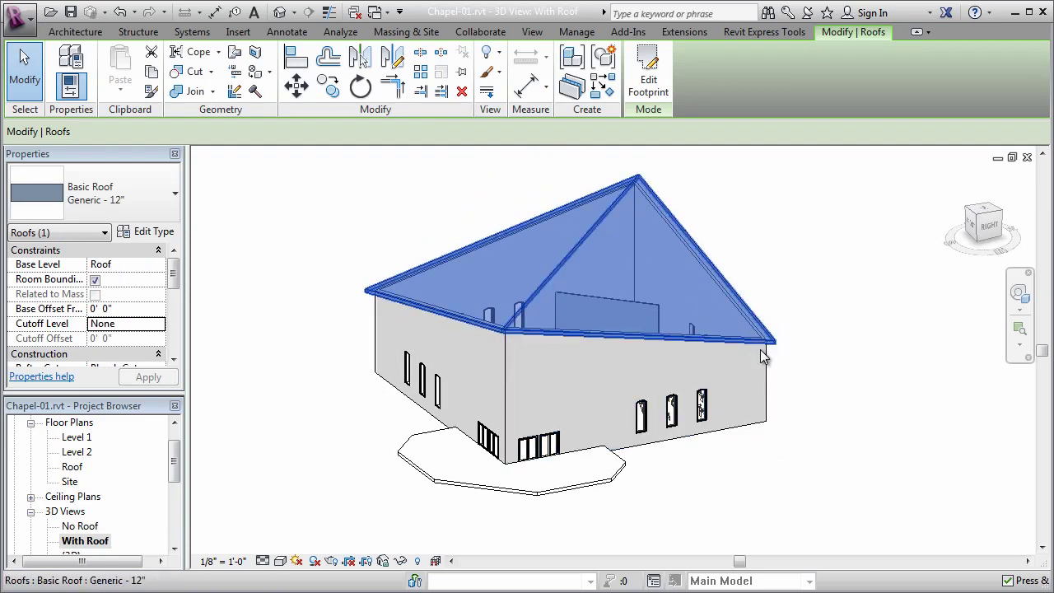